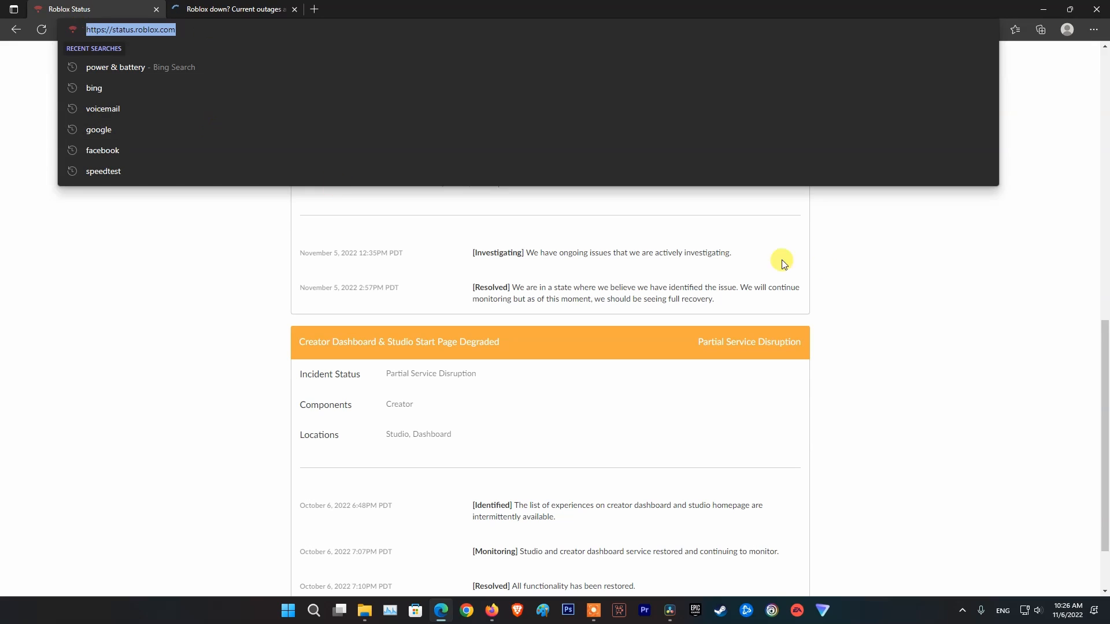
Review the last 30 days of incident history on the Roblox status page, including the investigating, monitoring and resolved entries.
left_click(784, 264)
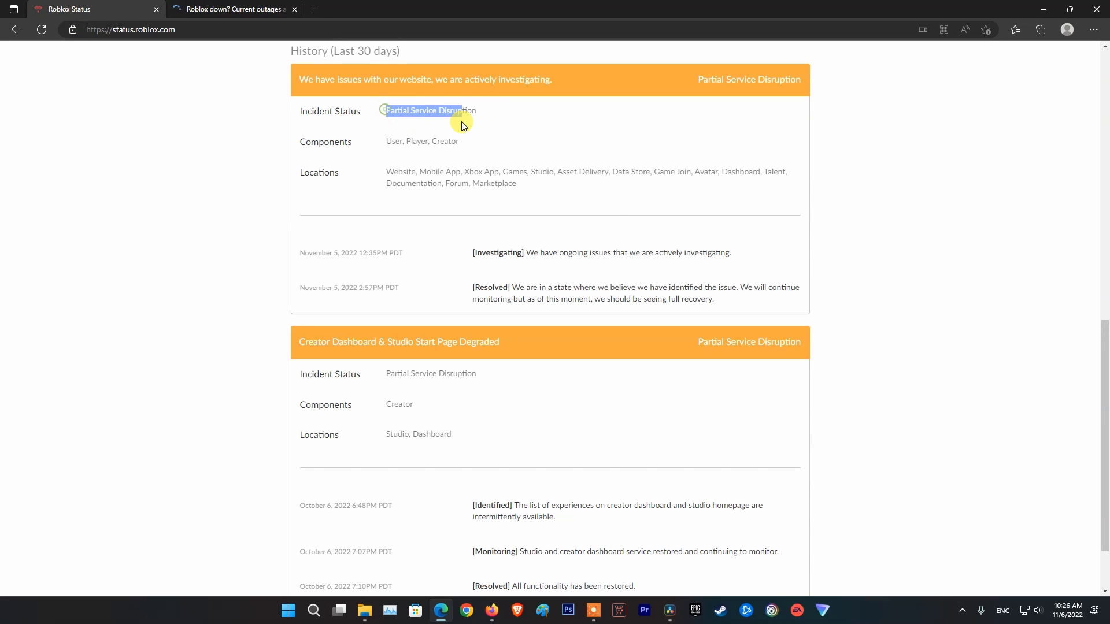
left_click_drag(479, 255, 677, 254)
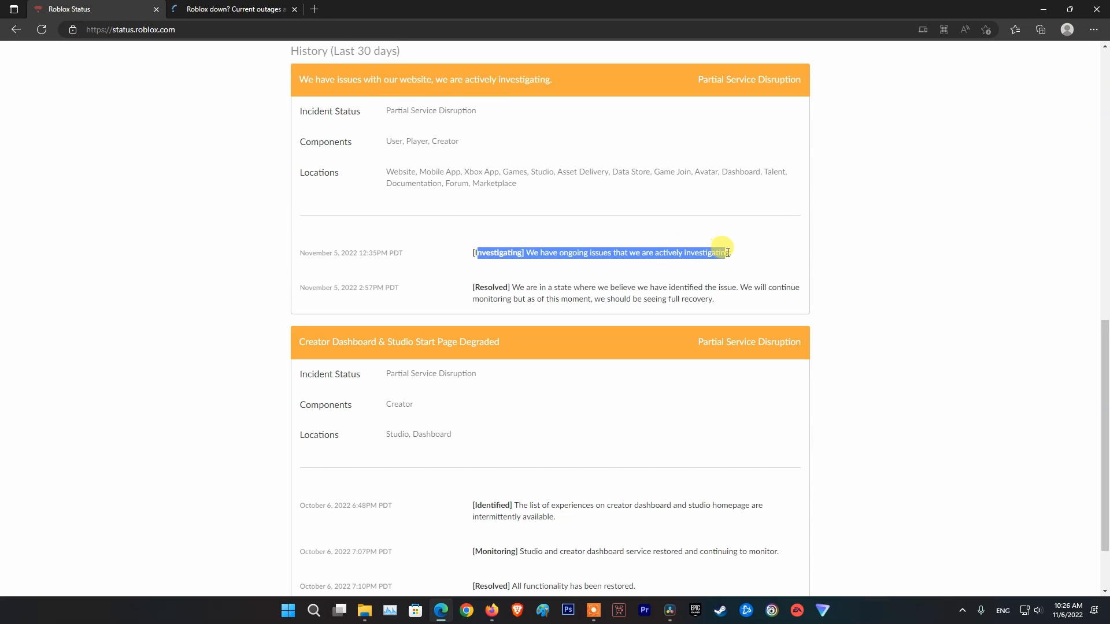
left_click_drag(513, 288, 681, 381)
left_click(681, 380)
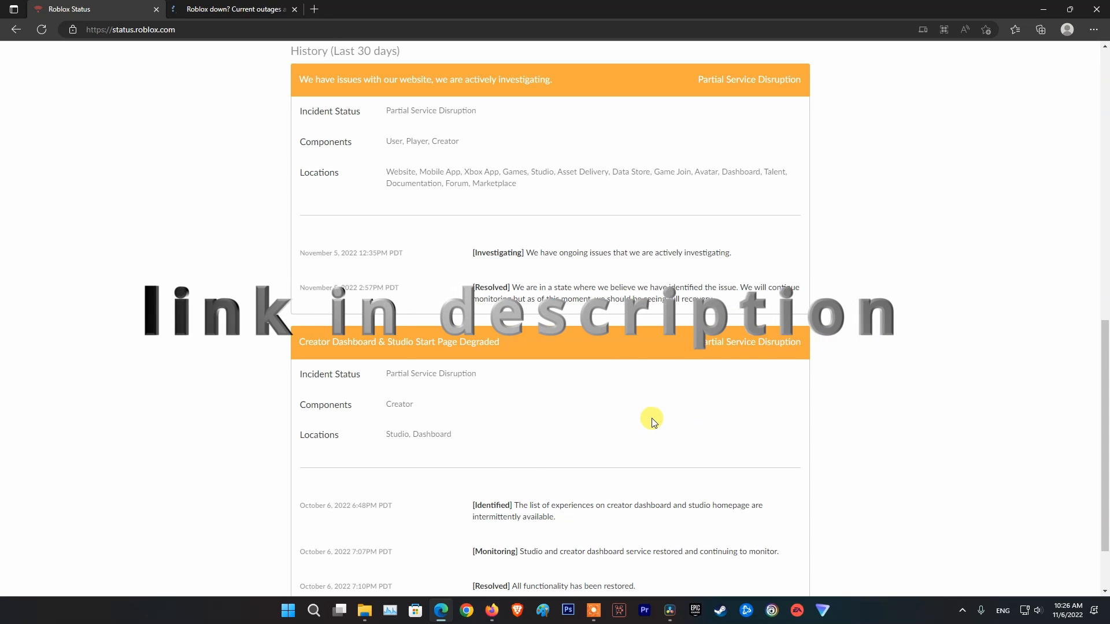
scroll(652, 416, "down", 2)
left_click_drag(483, 420, 701, 496)
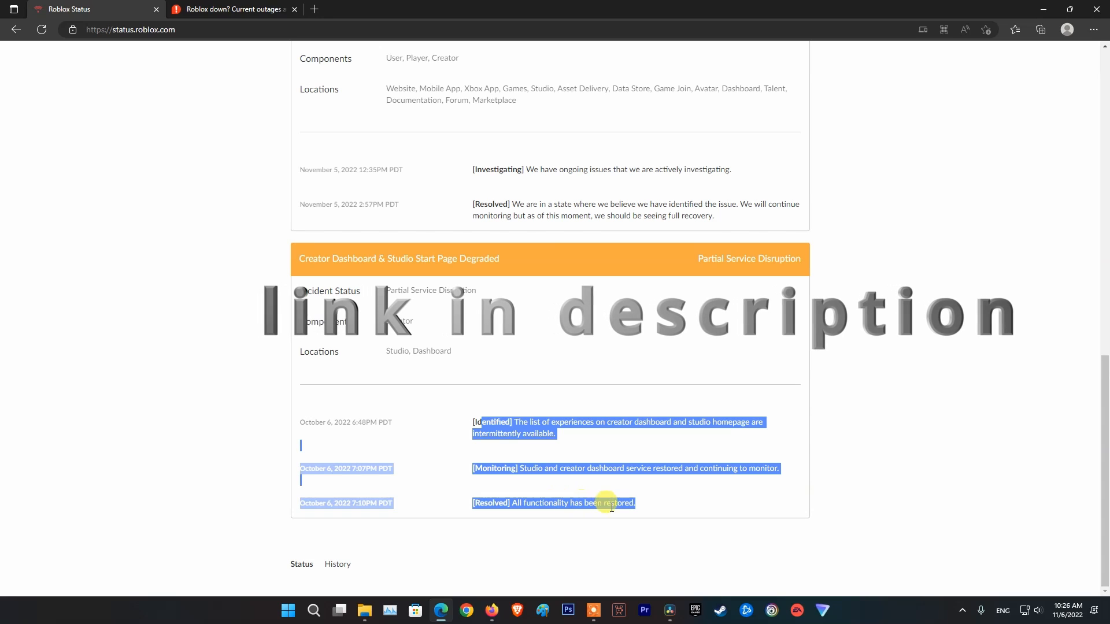
scroll(761, 456, "up", 2)
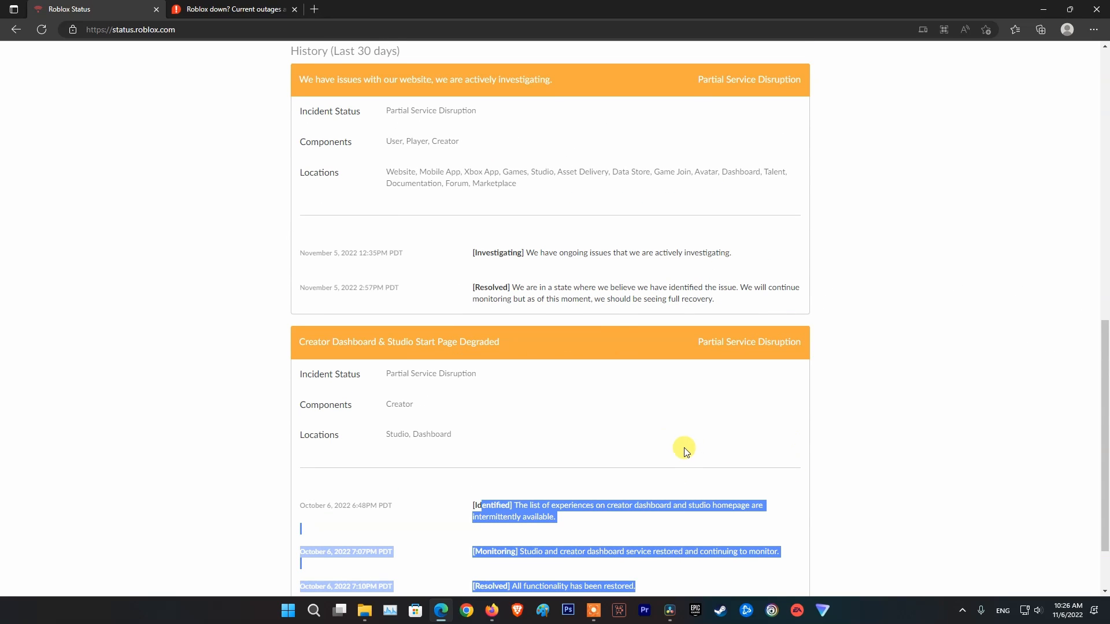
Check Downdetector's Roblox page for the 24-hour outage chart and visitor comments, and minimize the browser.
left_click(241, 14)
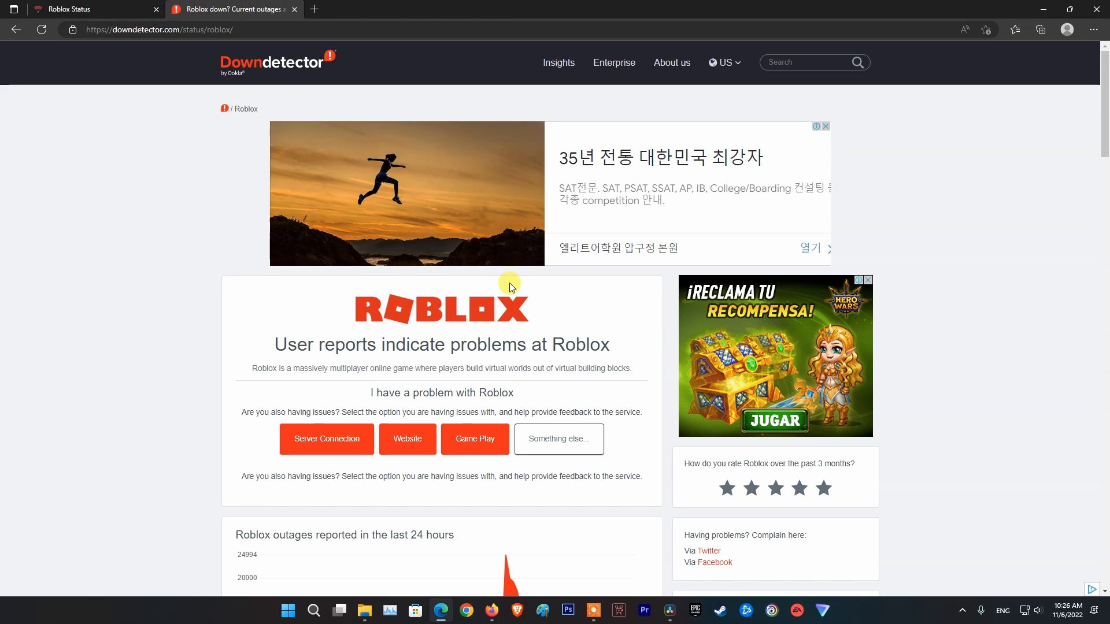
scroll(509, 283, "down", 2)
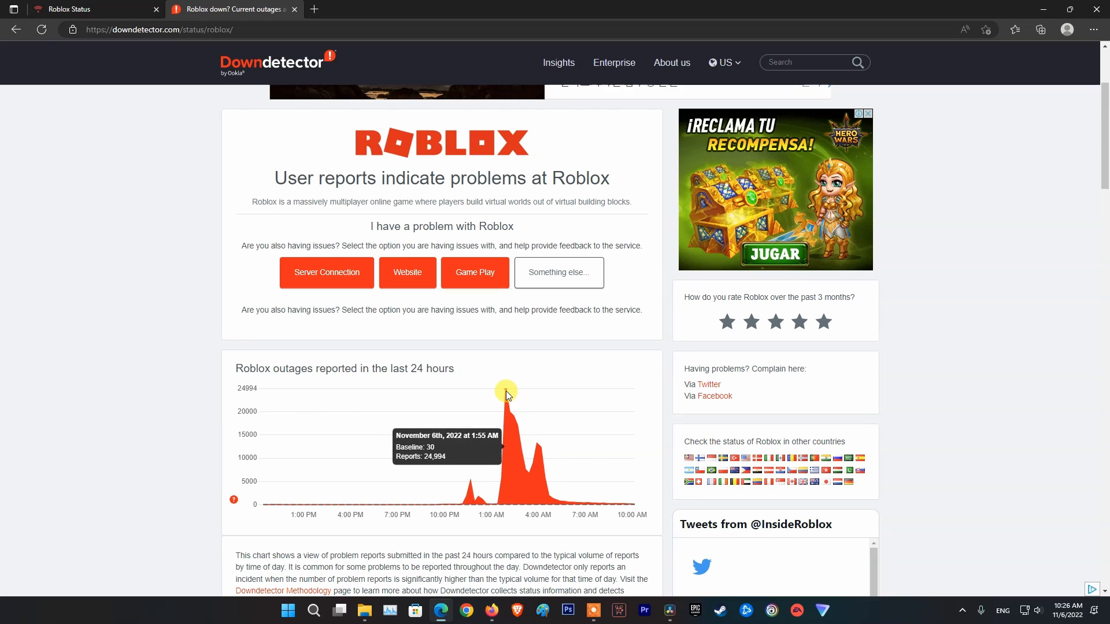
scroll(506, 391, "down", 20)
scroll(512, 395, "down", 1)
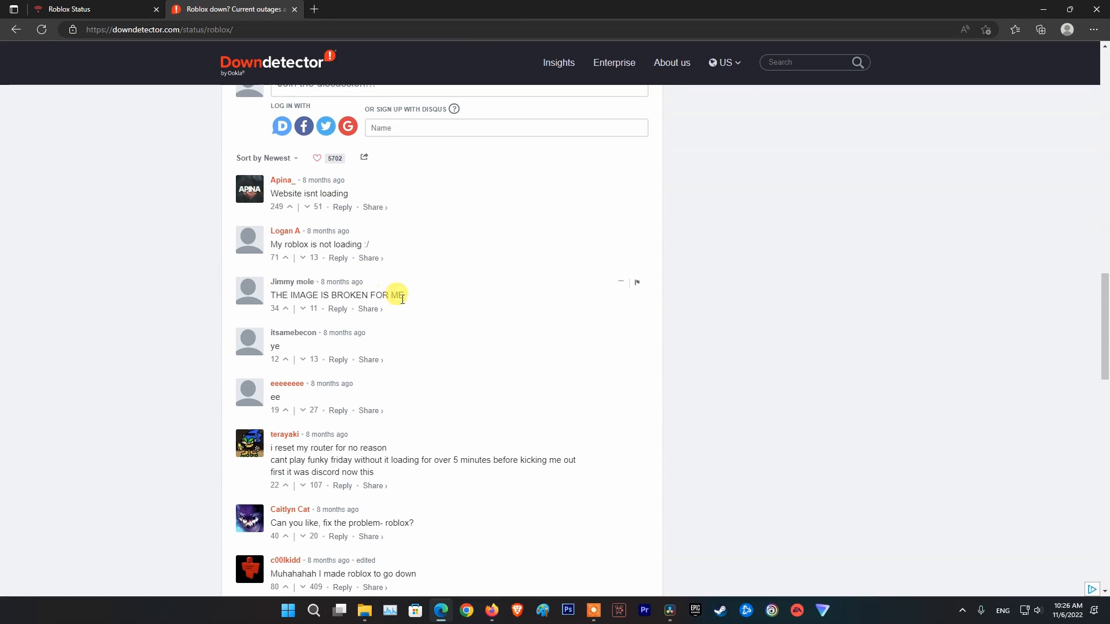
scroll(370, 480, "down", 3)
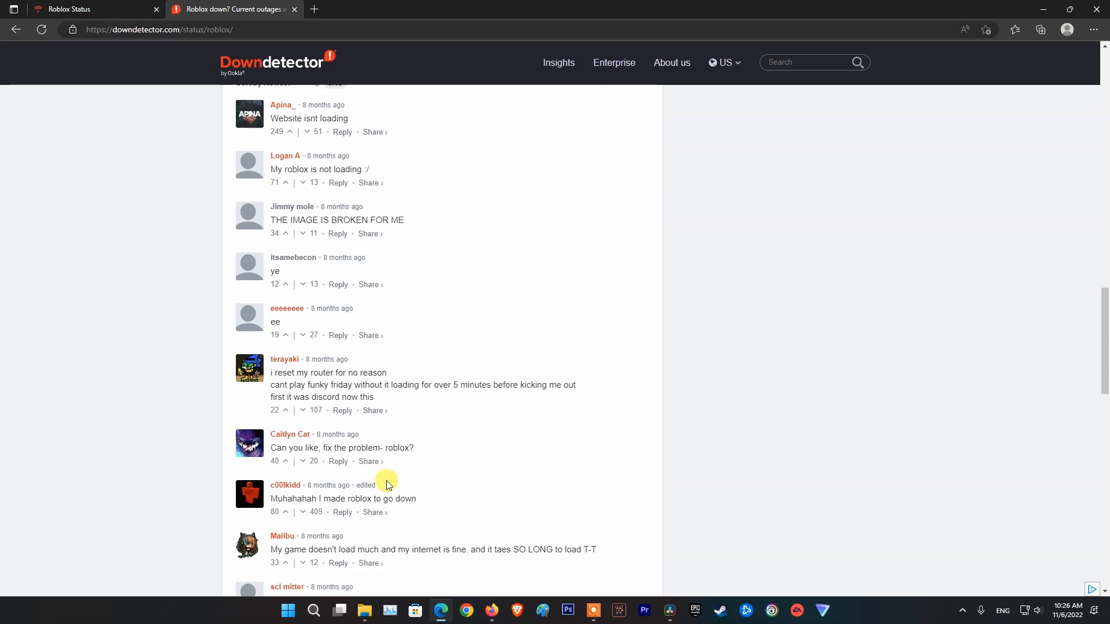
scroll(372, 486, "down", 1)
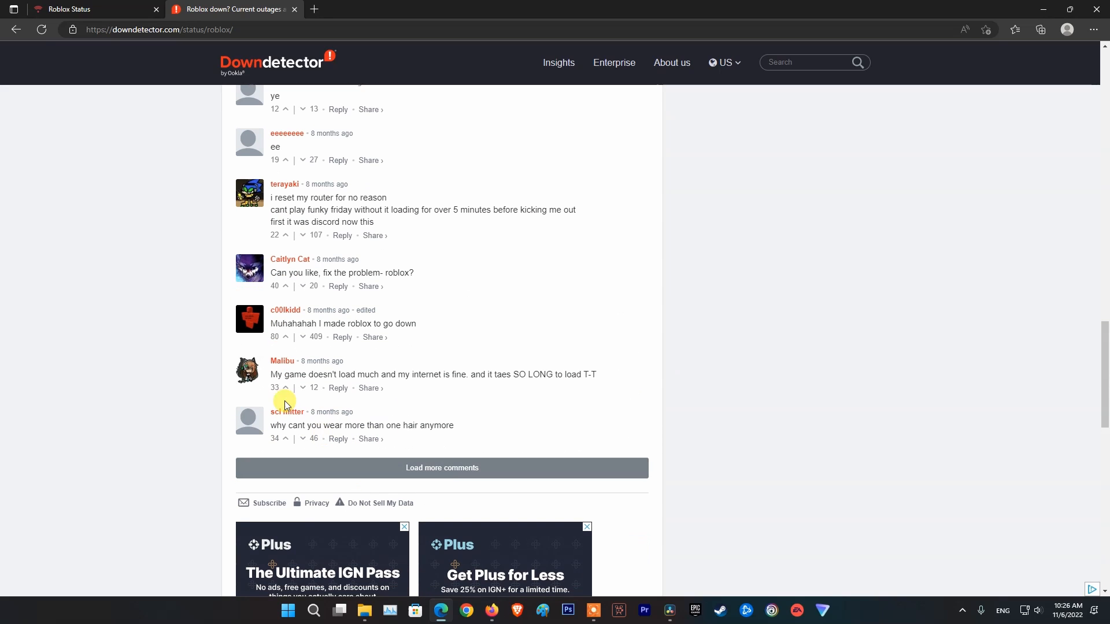
scroll(398, 414, "up", 3)
scroll(414, 424, "up", 5)
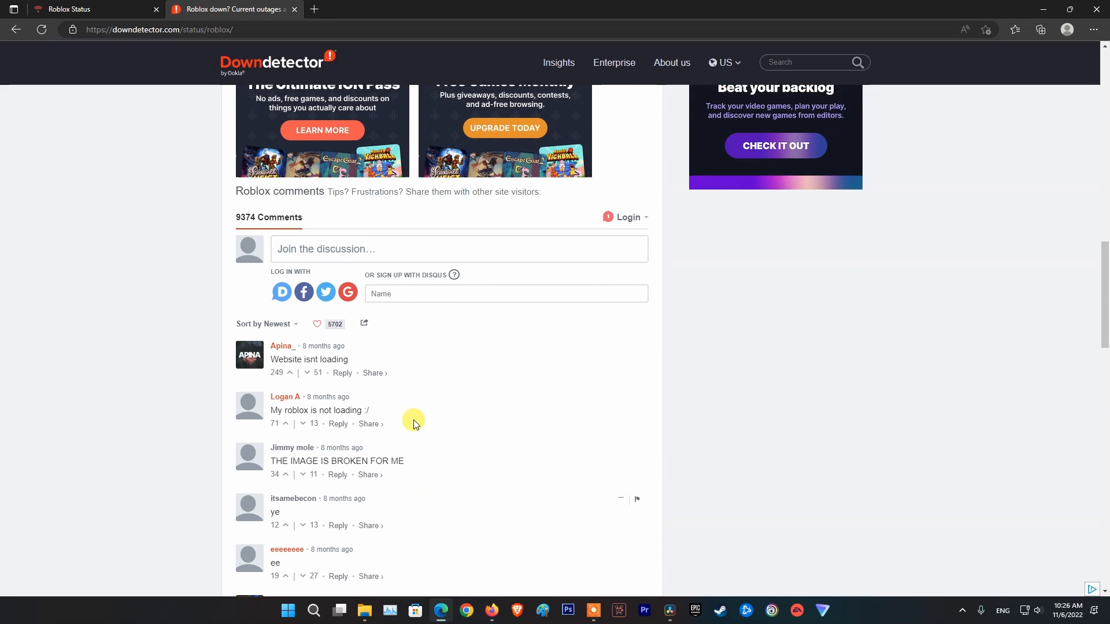
left_click(1043, 9)
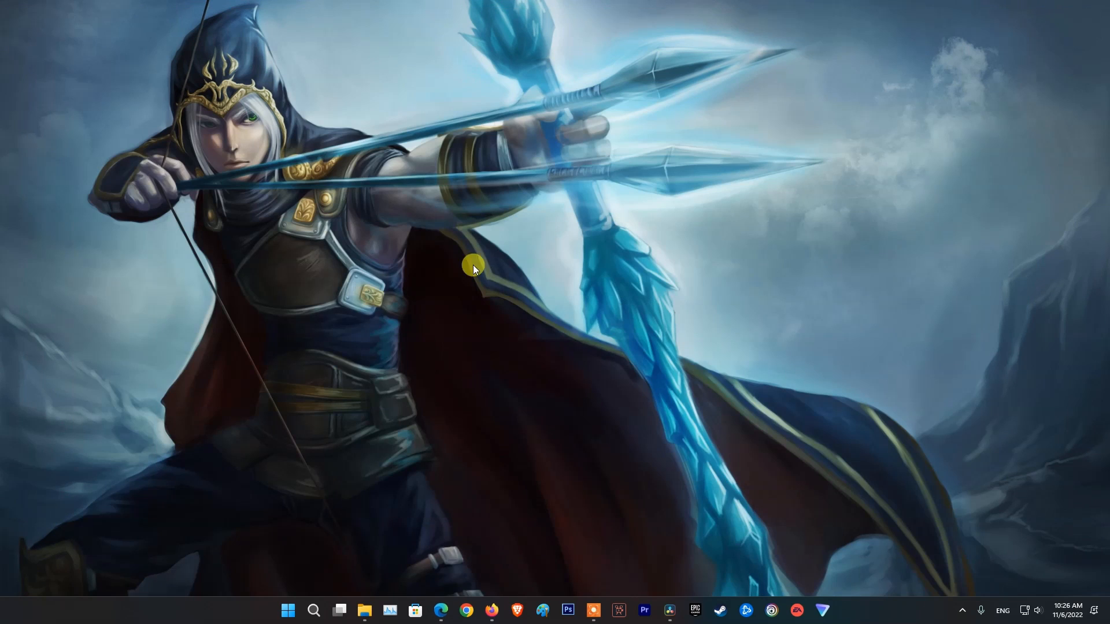
Open the computer's power options.
left_click(287, 609)
left_click(698, 571)
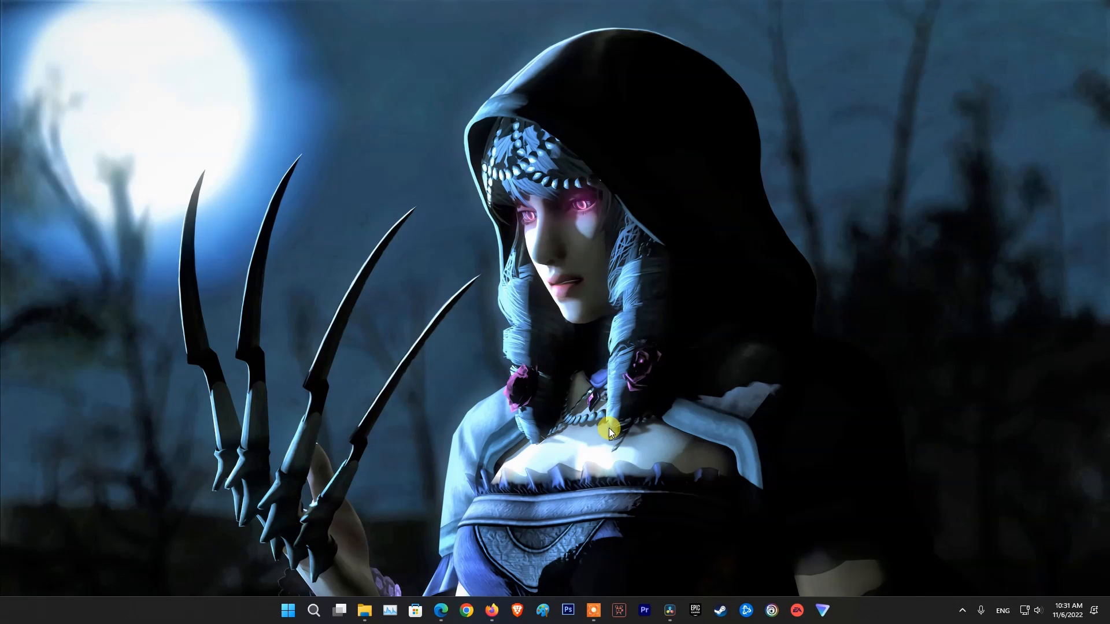
Open the Network Connections window by running ncpa.cpl.
key("super+r")
left_click_drag(170, 462, 620, 304)
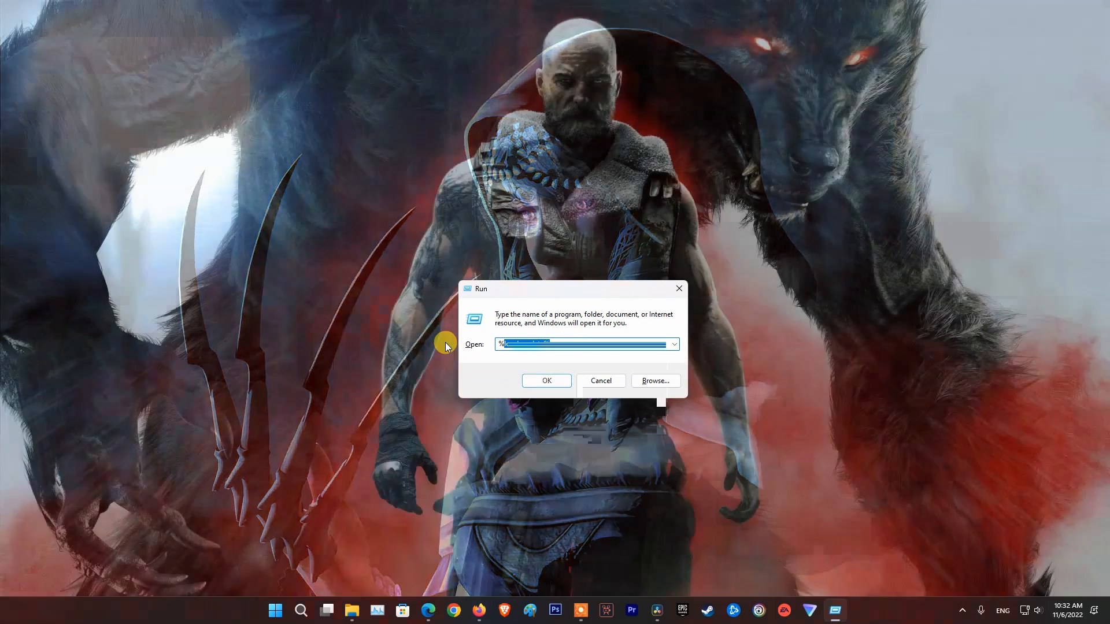
type("c")
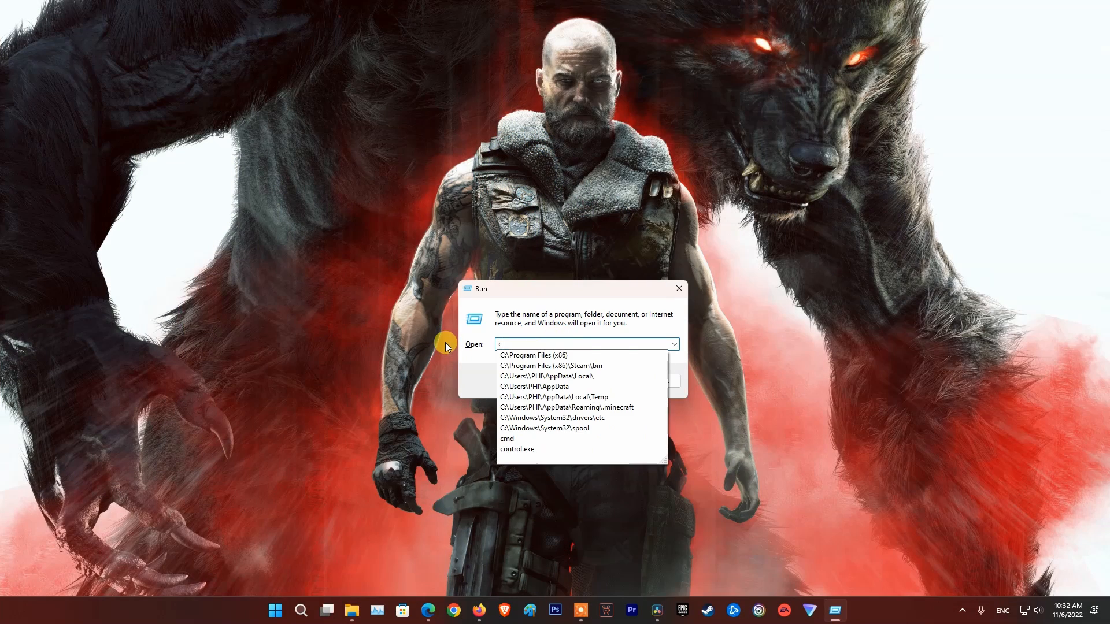
key("BackSpace")
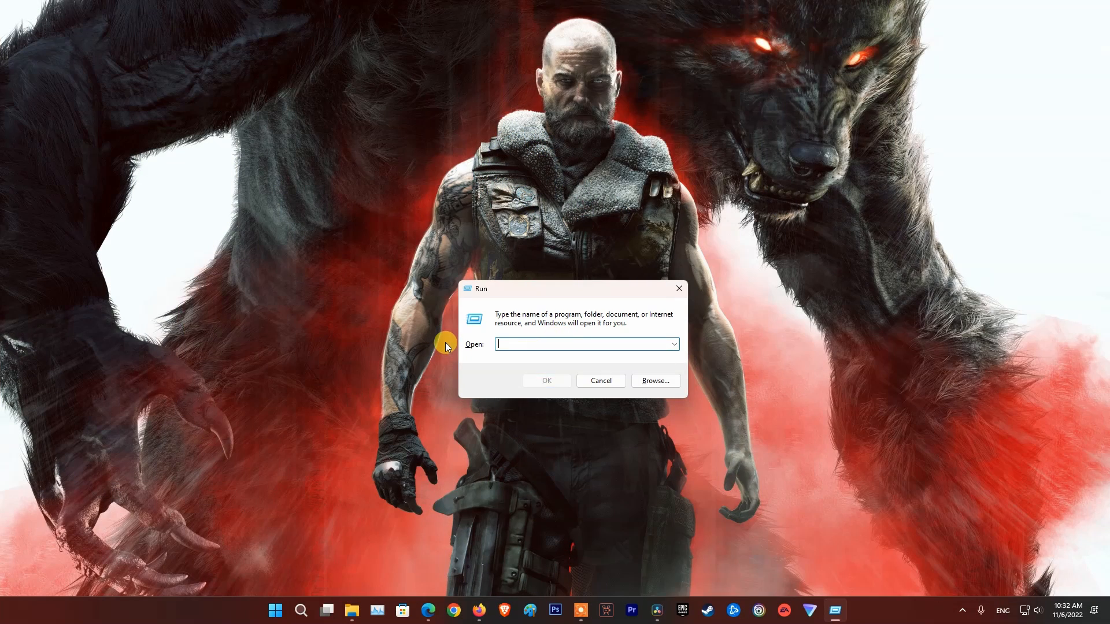
type("na")
key("BackSpace")
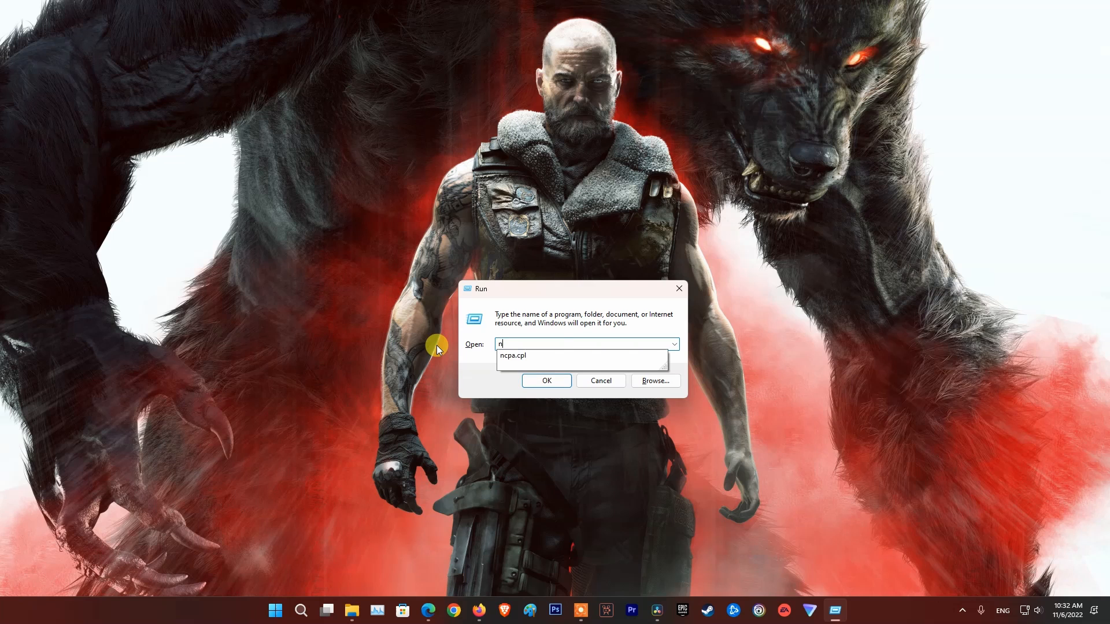
left_click(522, 356)
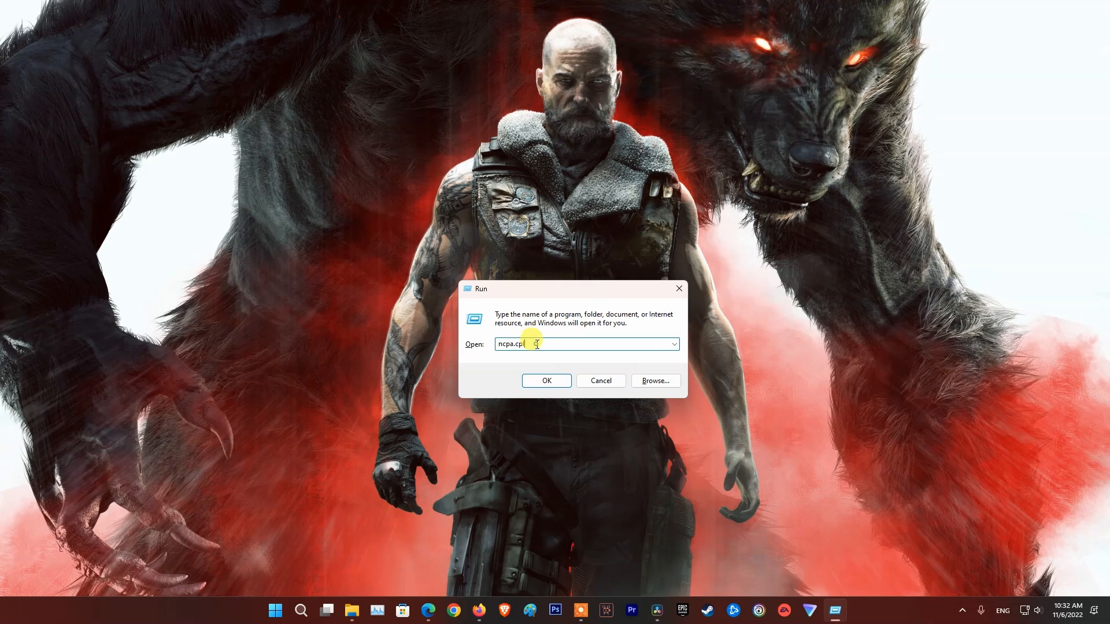
left_click(562, 383)
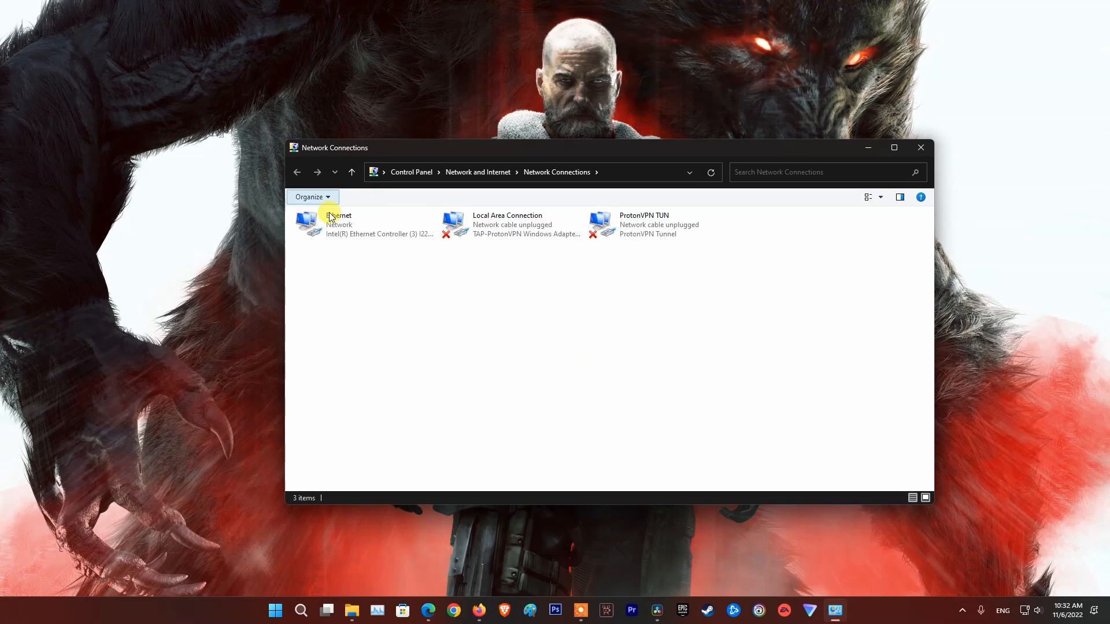
Set the Ethernet adapter's IPv4 preferred DNS server to 8.8.8.8 and alternate DNS server to 8.8.4.4.
right_click(346, 220)
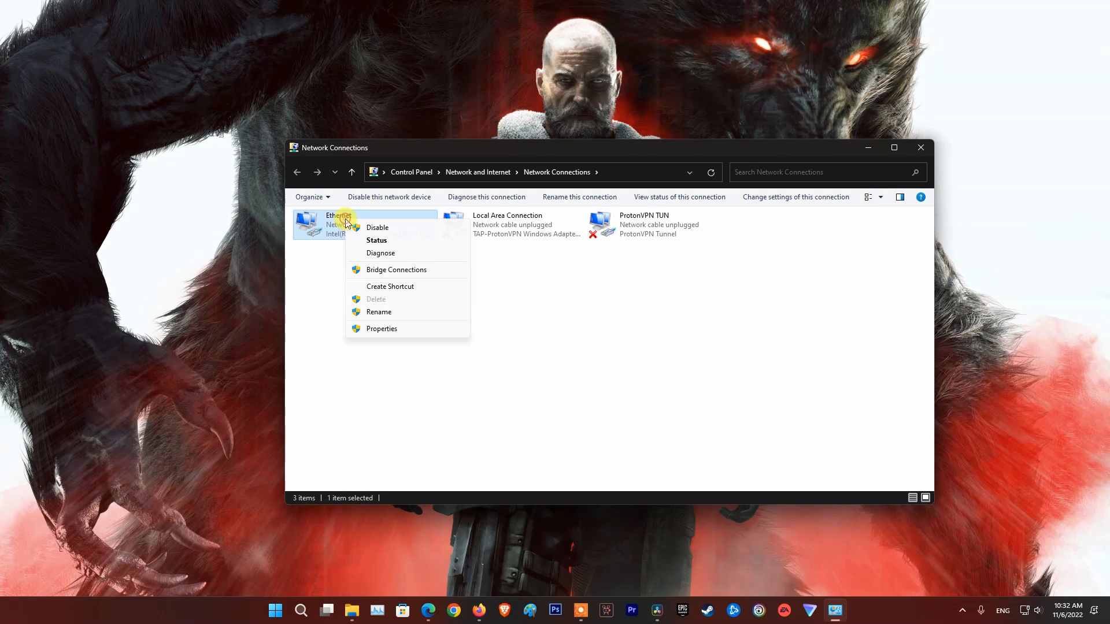
left_click(375, 328)
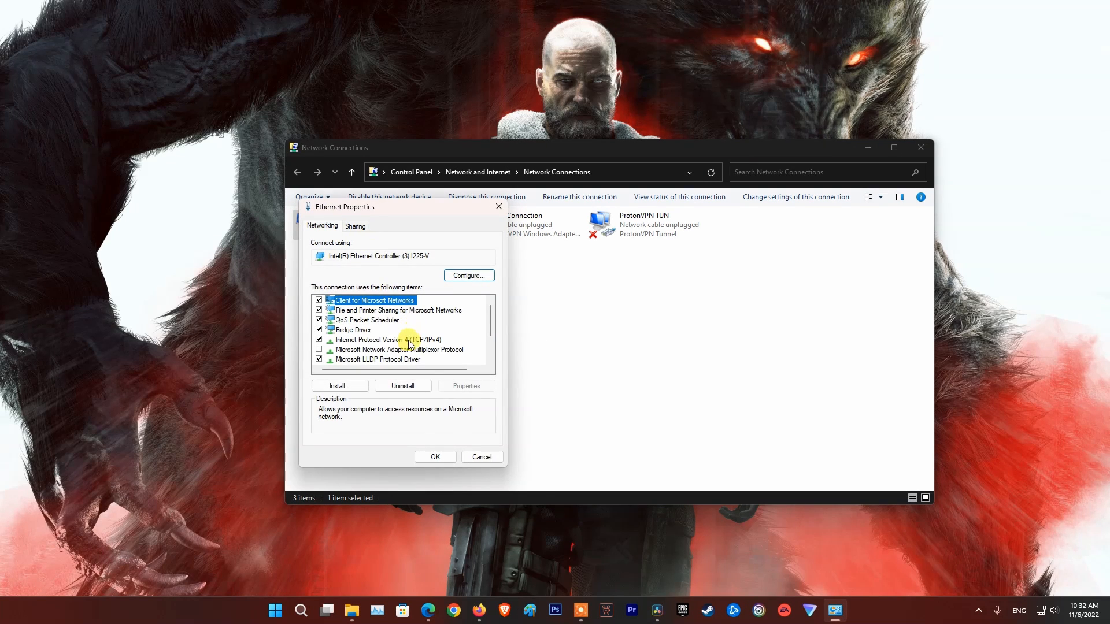
double_click(409, 341)
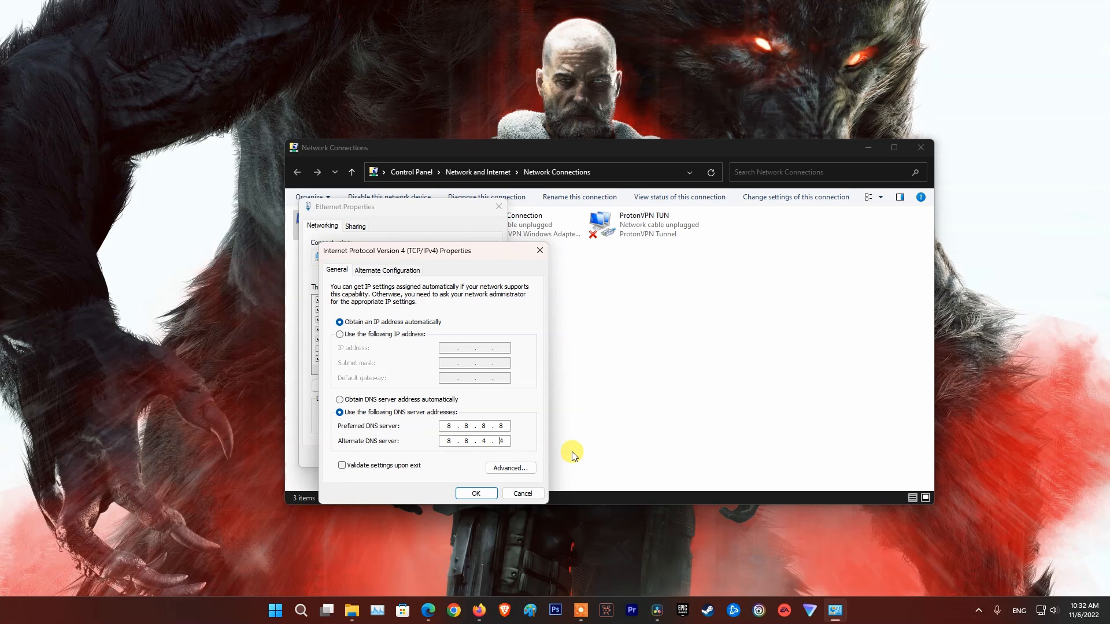
left_click(476, 493)
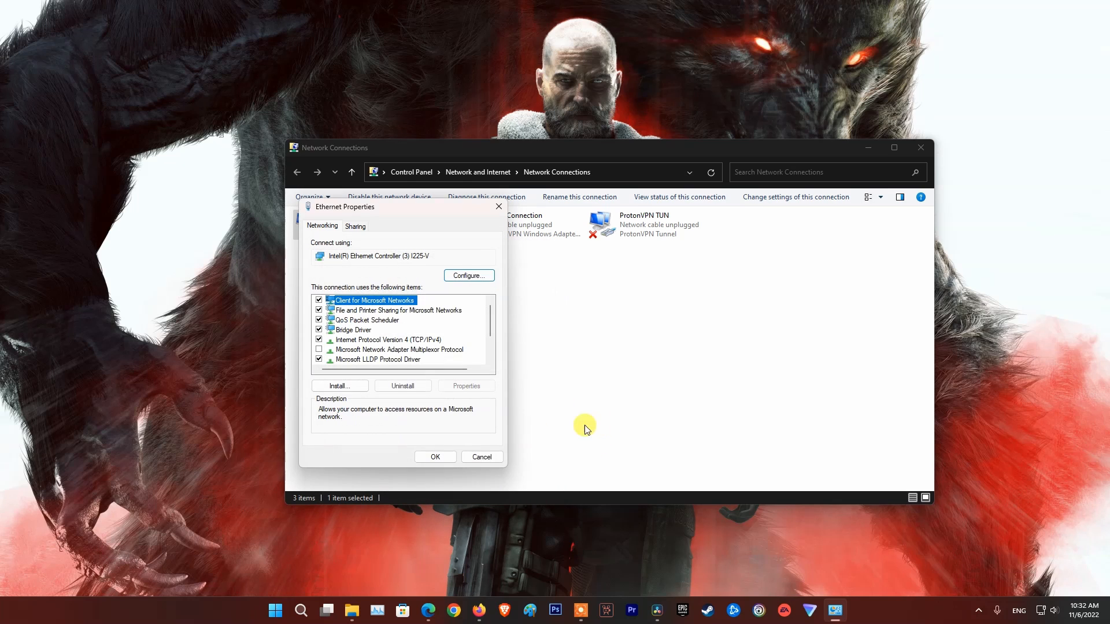
left_click(450, 457)
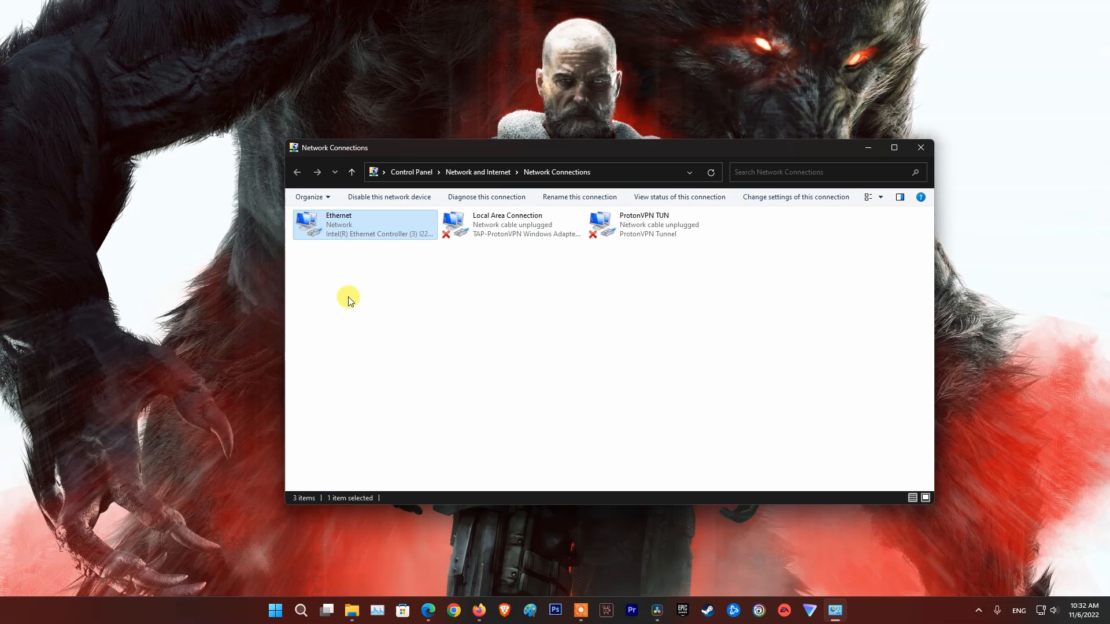
Run Windows Network Diagnostics on the Ethernet connection and close the troubleshooter.
left_click(348, 296)
right_click(335, 221)
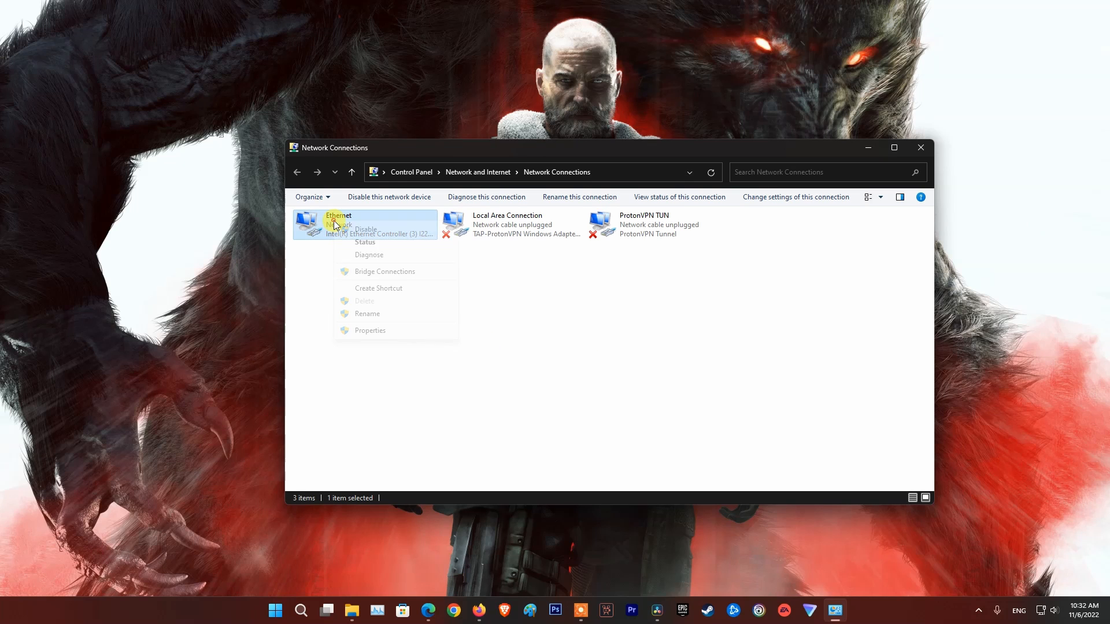
left_click(370, 255)
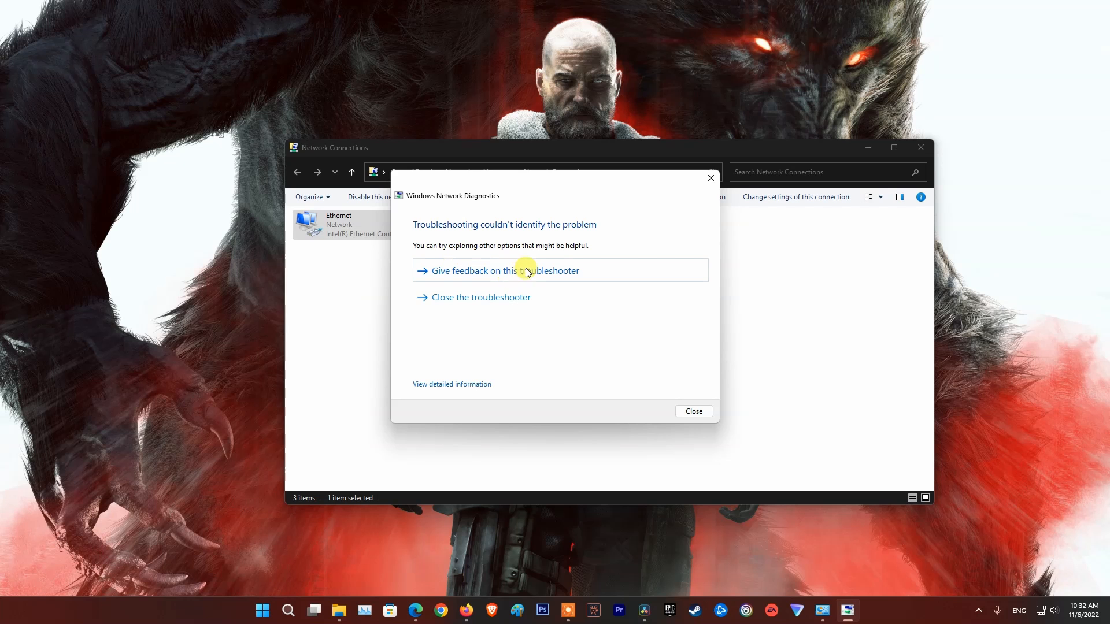
left_click(694, 412)
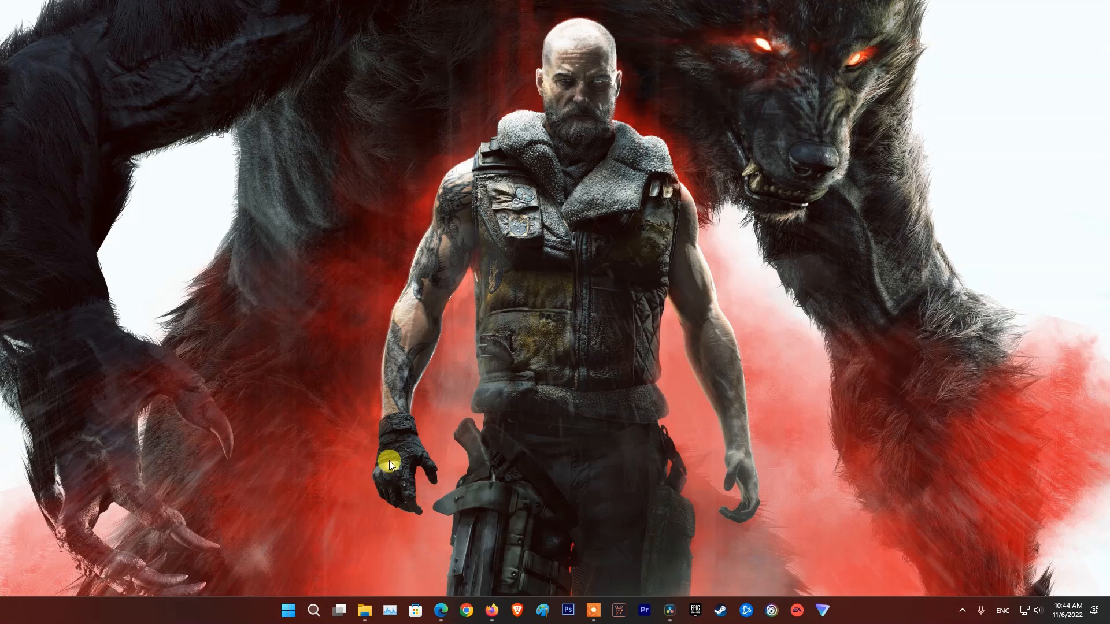
Examine the entries beginning with R in Control Panel's list of installed programs, and close the window.
key("super")
type("control")
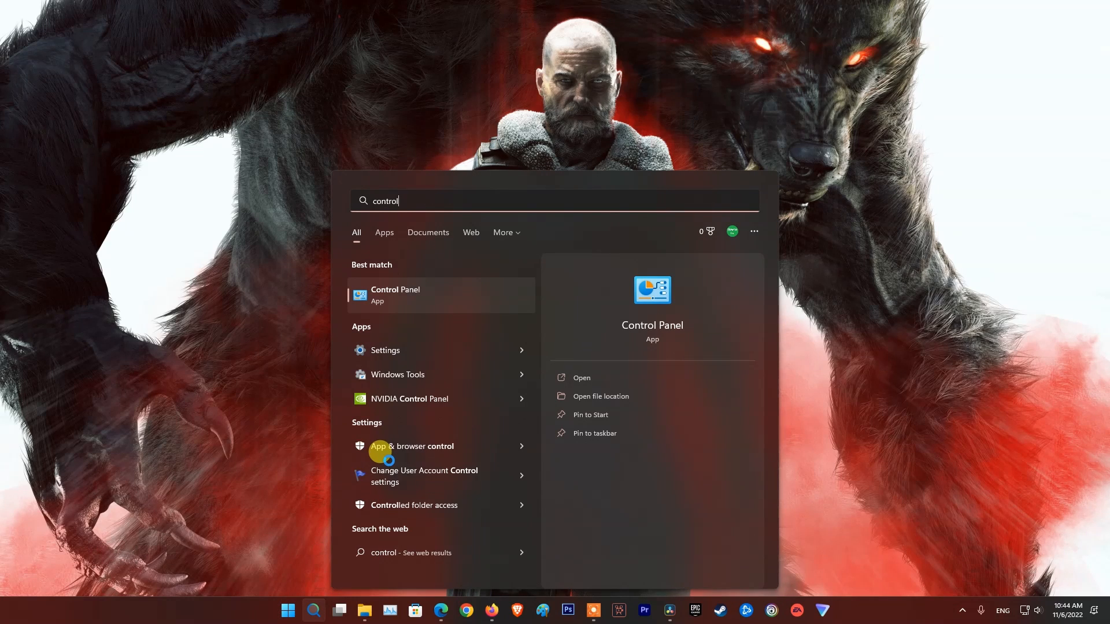
left_click(395, 303)
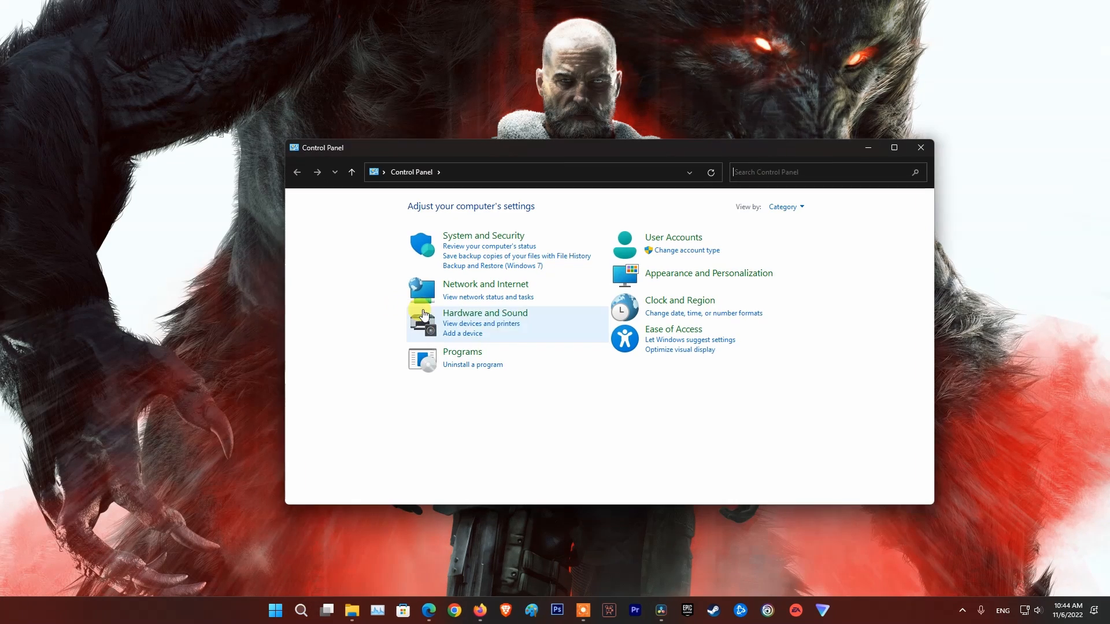
left_click(484, 365)
left_click(435, 366)
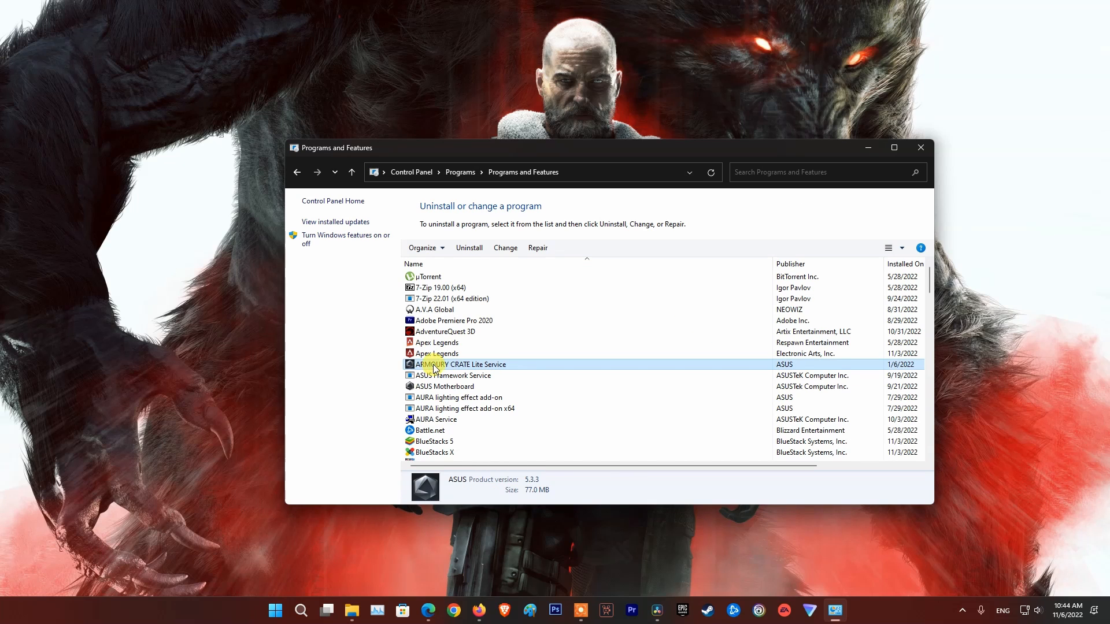
key("r")
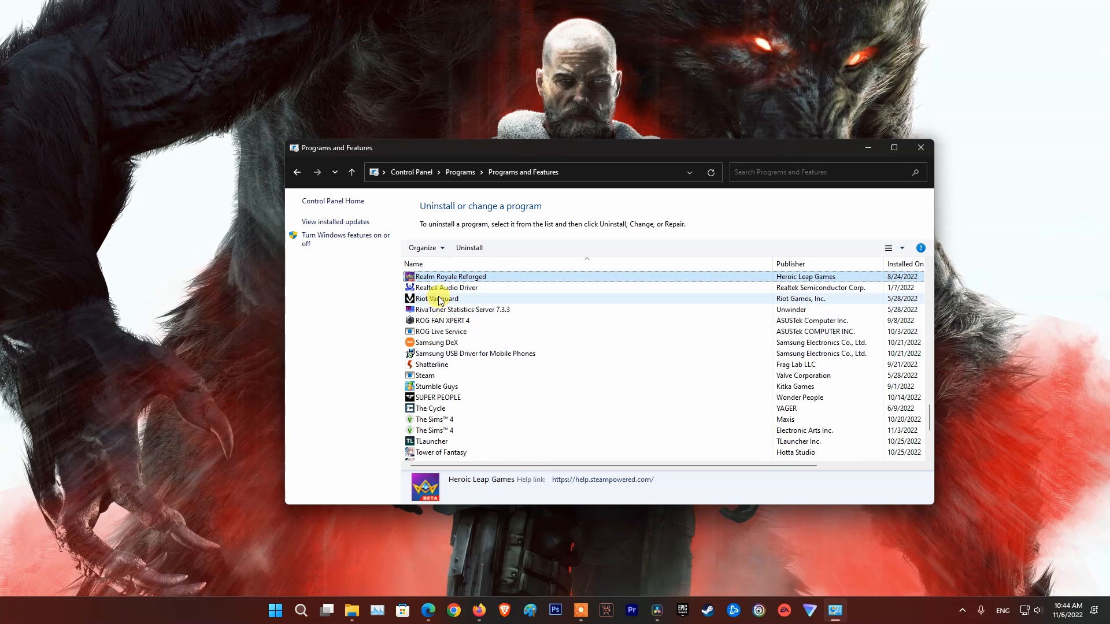
scroll(440, 364, "up", 1)
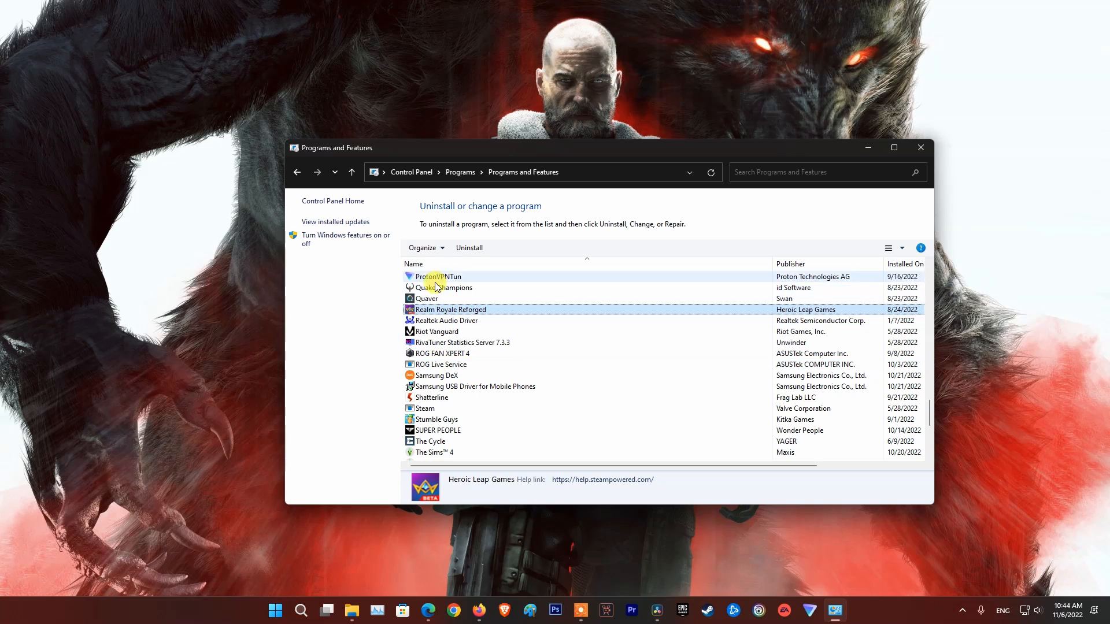
scroll(436, 286, "down", 1)
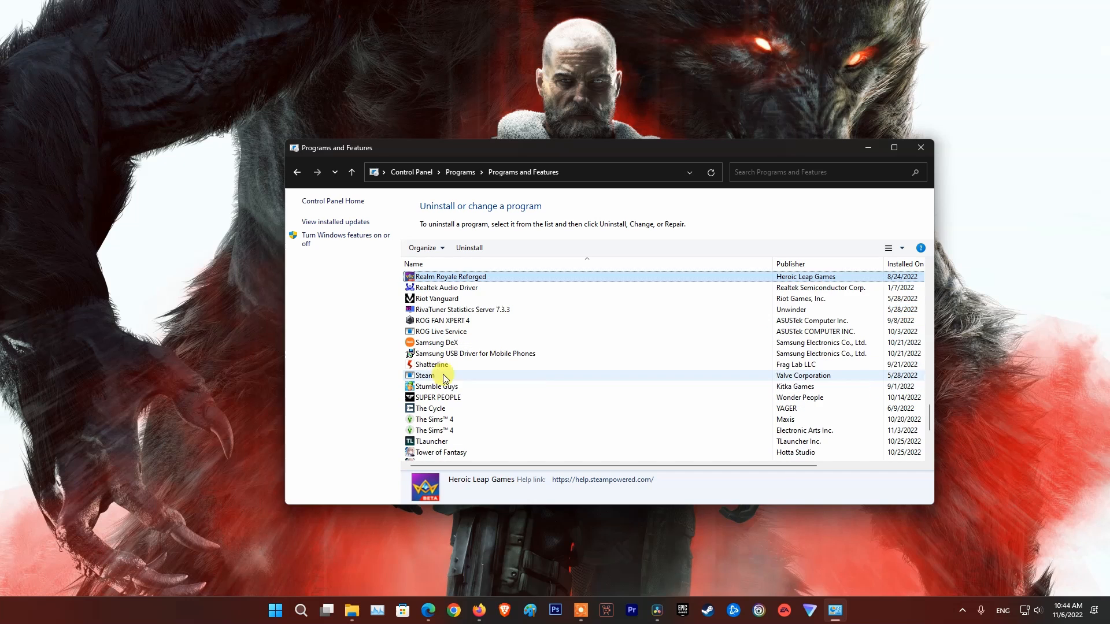
left_click(922, 151)
Open the list of installed apps in the Apps section of Windows Settings.
left_click(286, 610)
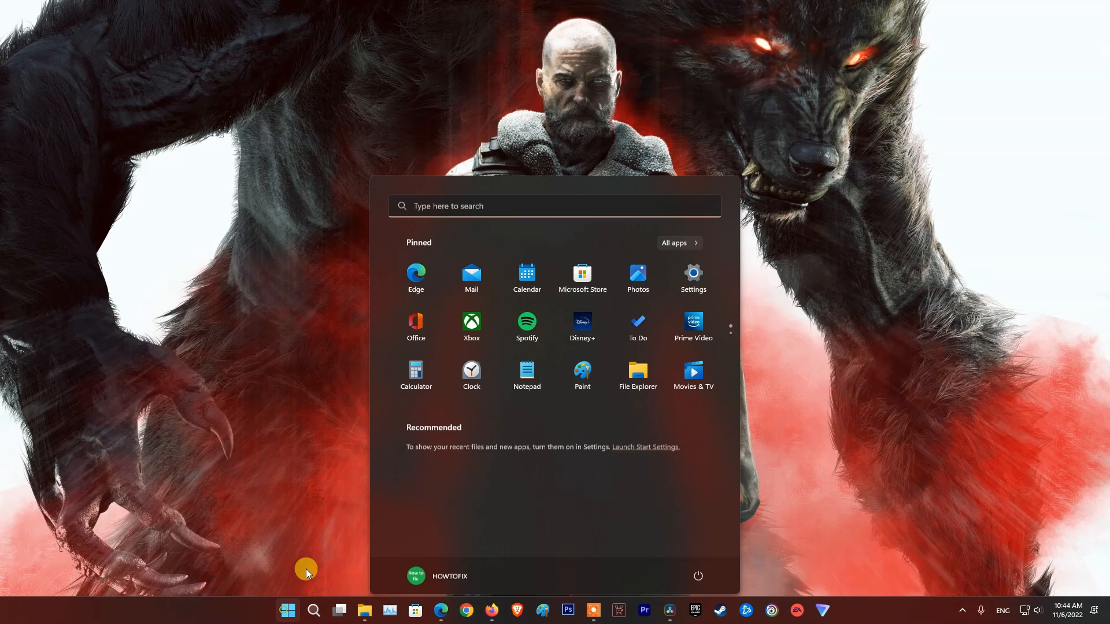
left_click(695, 272)
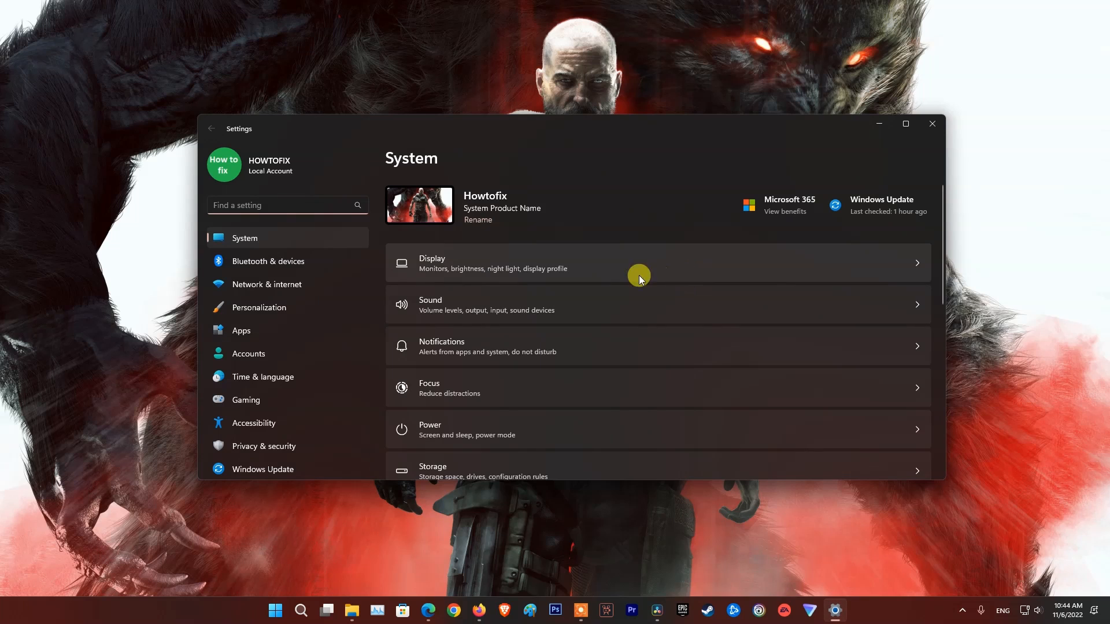
left_click(232, 332)
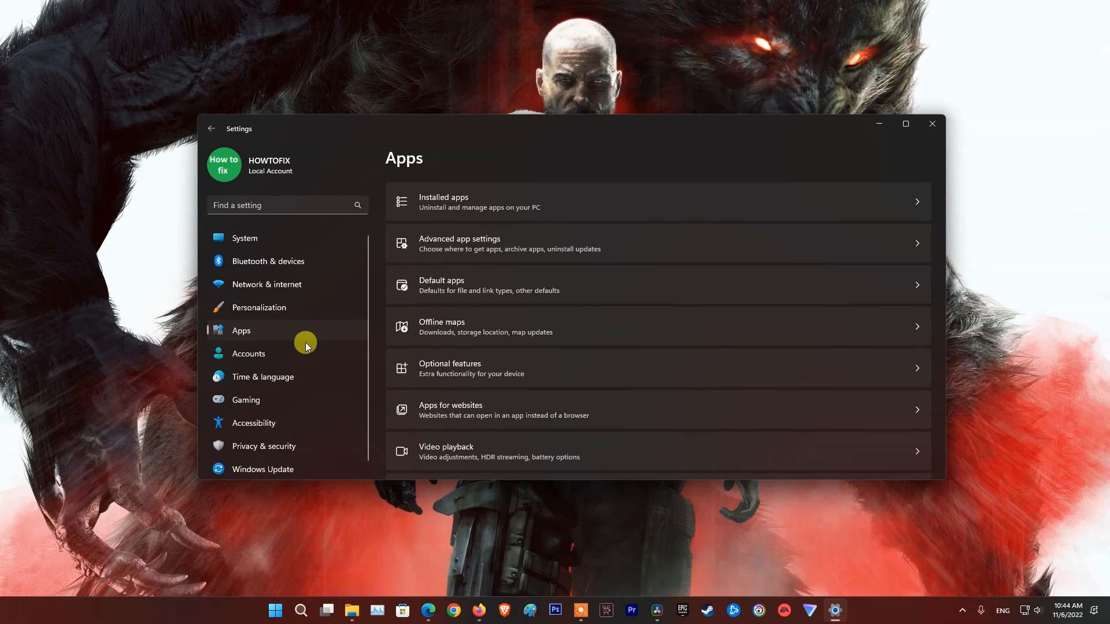
left_click(501, 211)
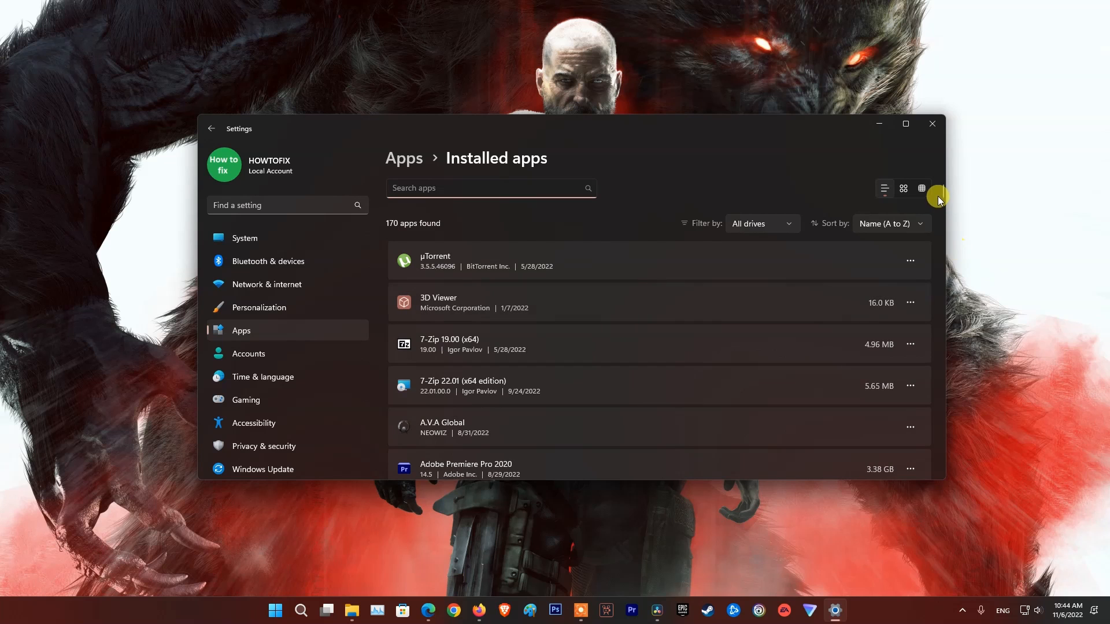
Uninstall Roblox from the installed apps list and close the Settings window.
left_click_drag(943, 192, 905, 400)
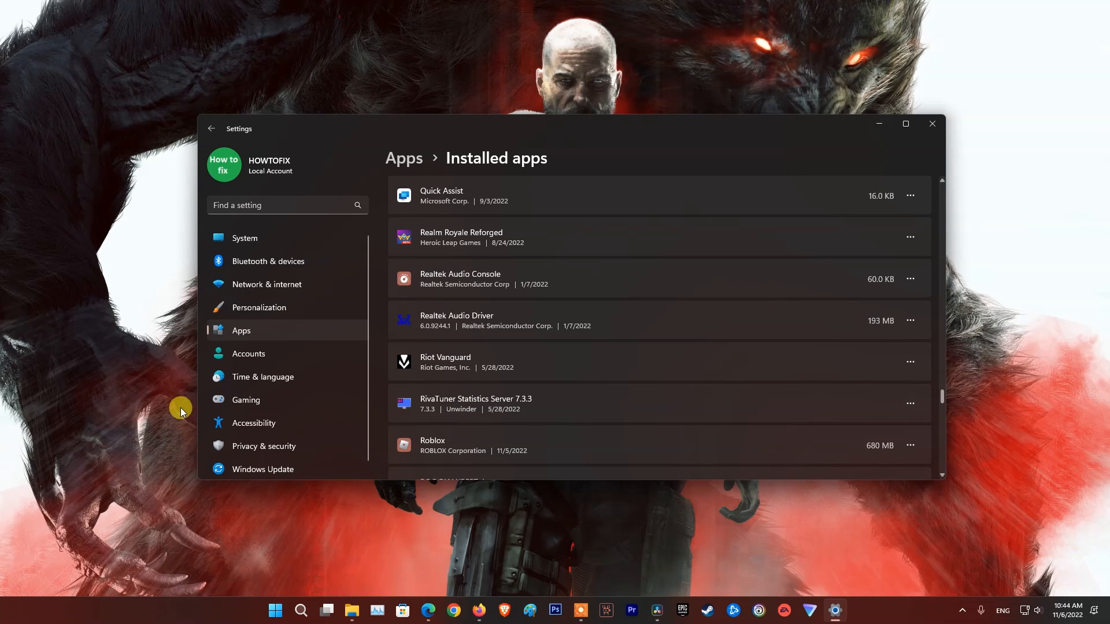
scroll(399, 399, "down", 1)
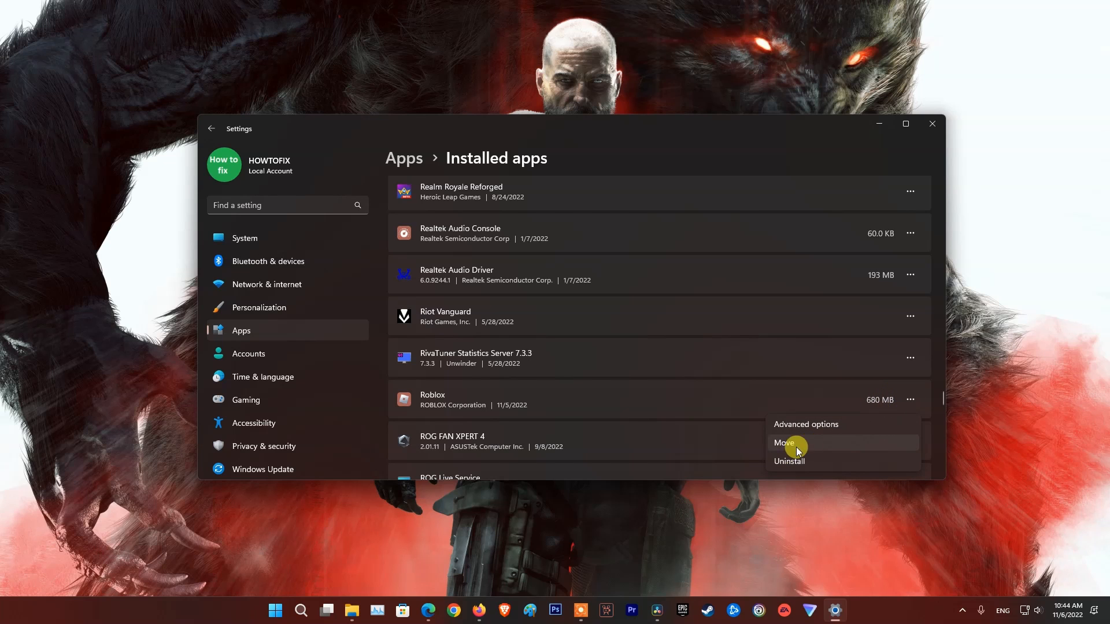
left_click(784, 461)
left_click(877, 462)
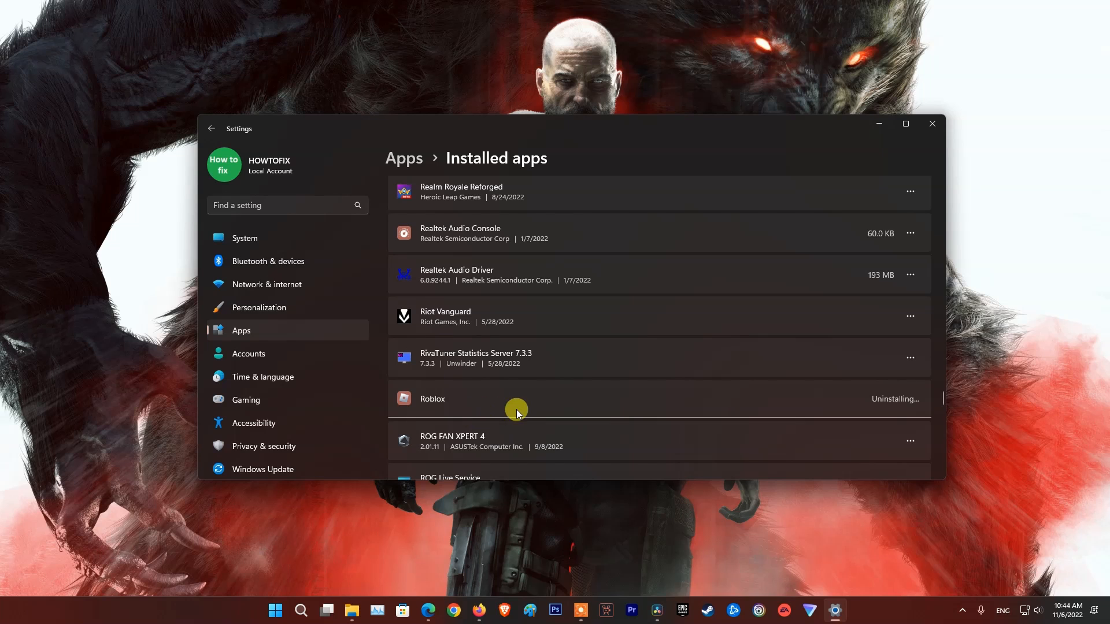
left_click(937, 124)
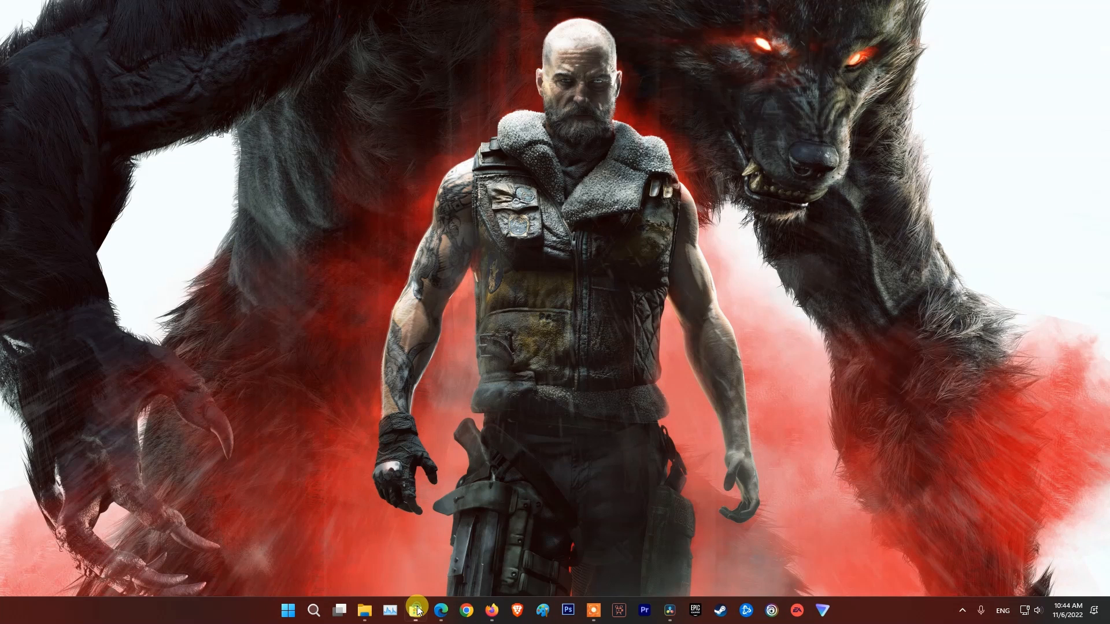
Find Roblox in the Microsoft Store using the recent search and start installing it from its product page.
left_click(416, 609)
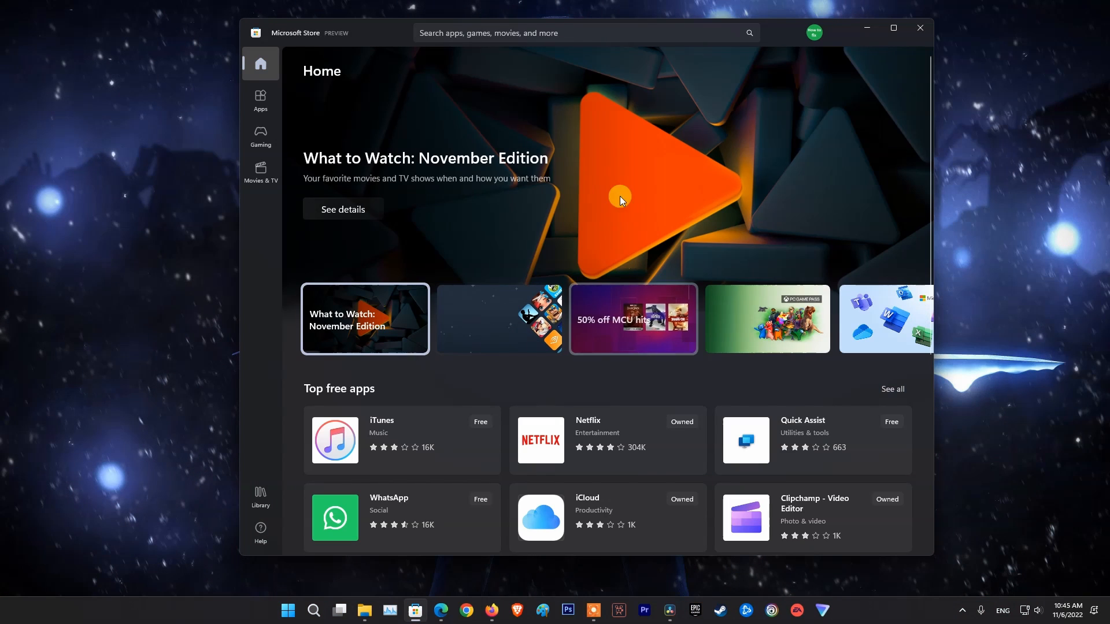
left_click(493, 28)
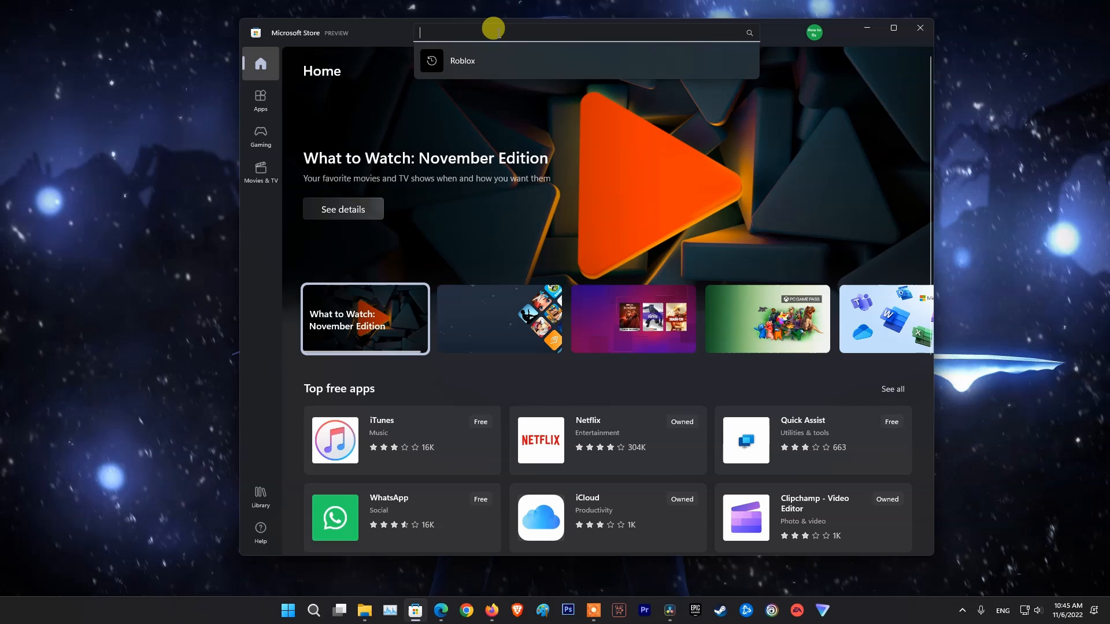
left_click(465, 61)
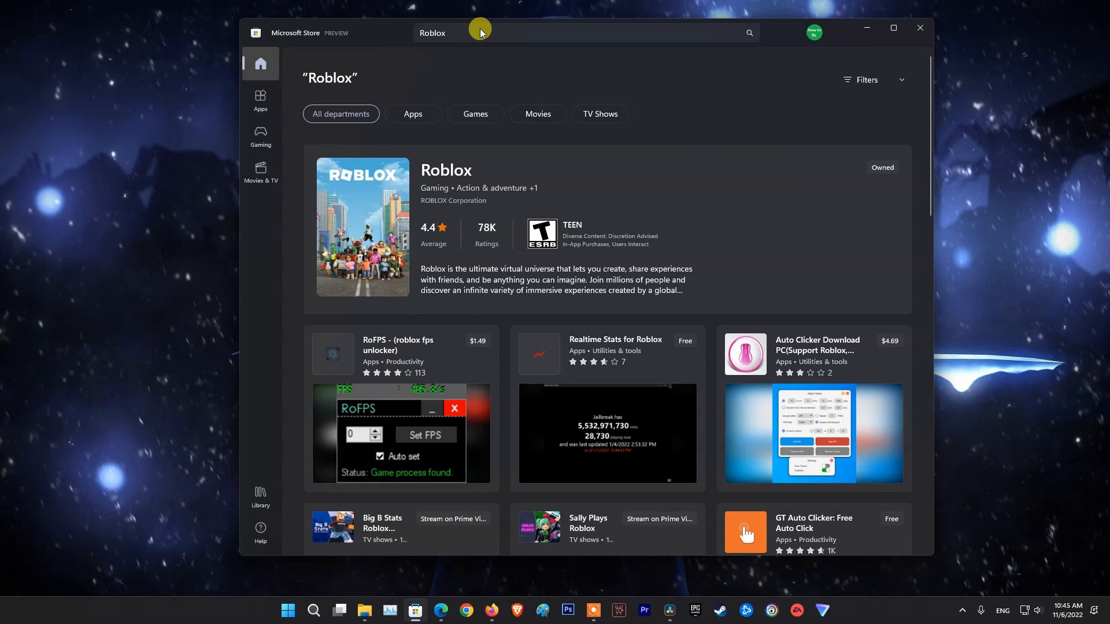
left_click(376, 233)
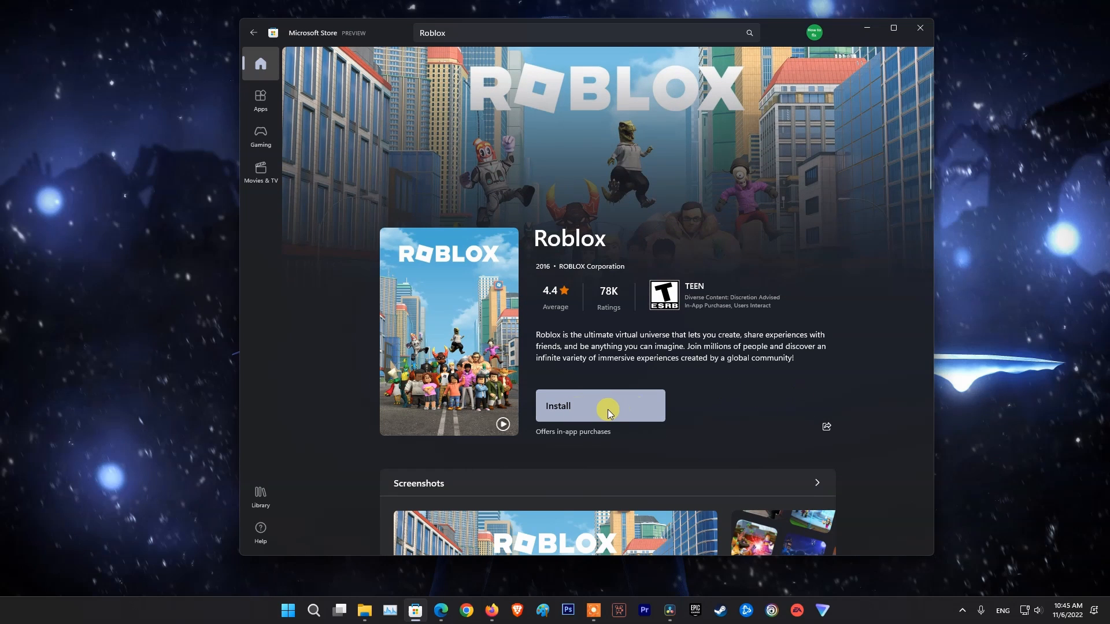
left_click(606, 412)
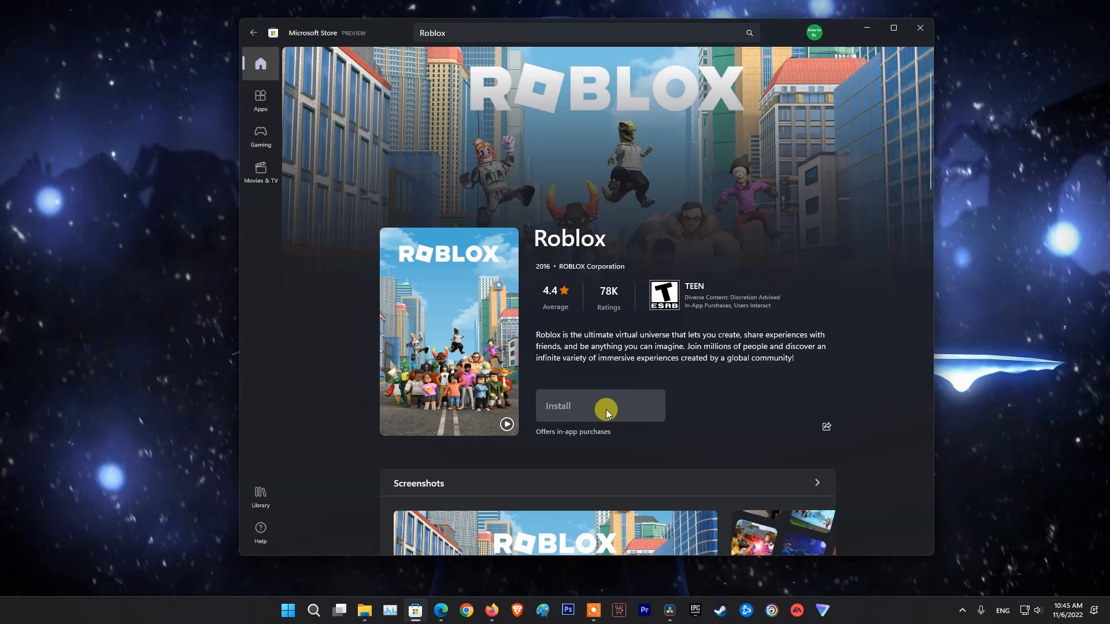